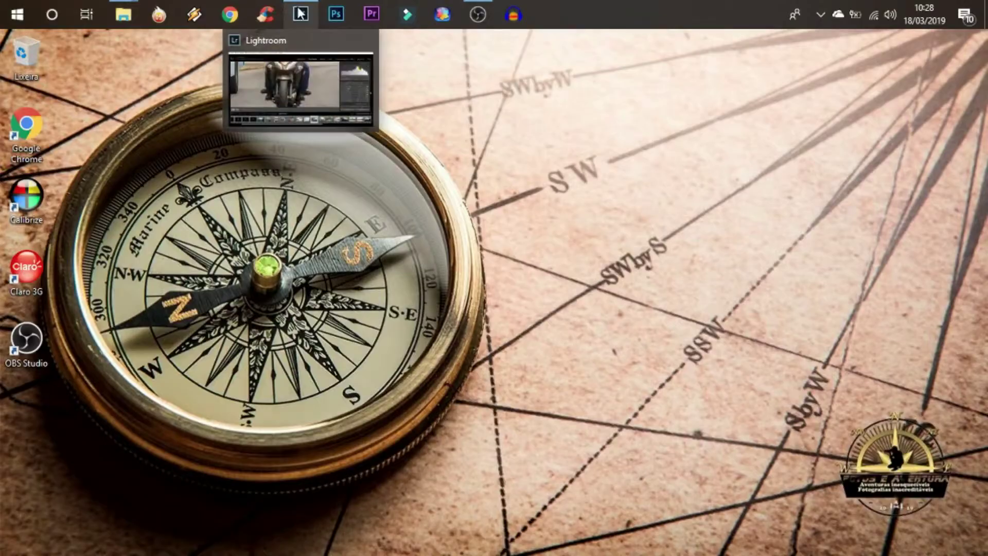
Bring Lightroom forward and pan the zoomed close-up over the motorcycle's headlight and the bus's wheel.
{"action": "left_click", "coordinate": [299, 14]}
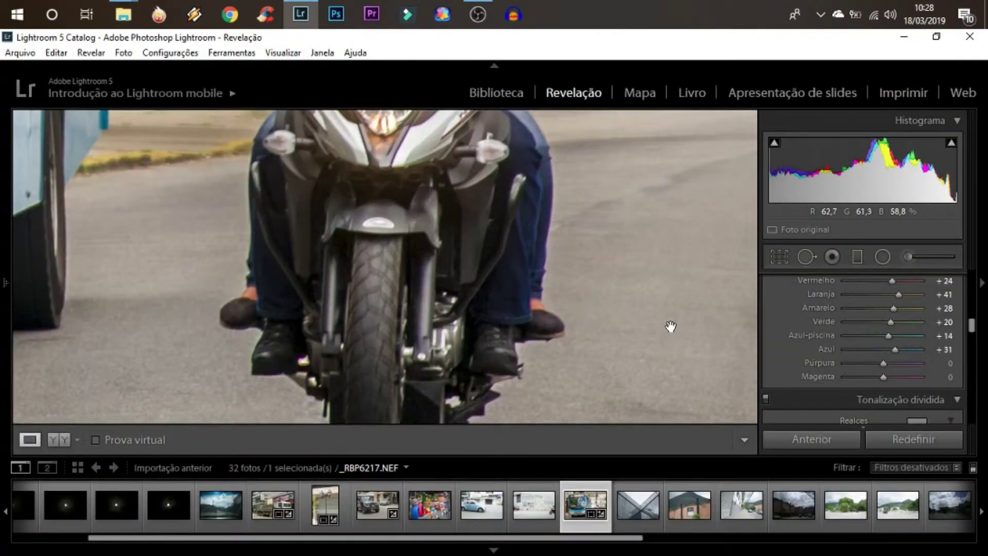
{"action": "left_click_drag", "start_coordinate": [638, 235], "coordinate": [628, 280]}
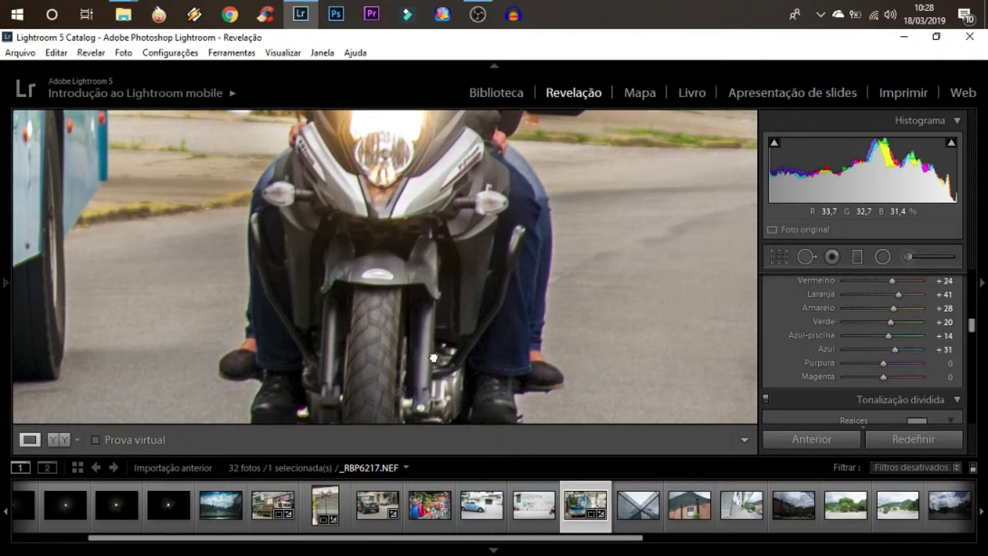
{"action": "left_click_drag", "start_coordinate": [434, 357], "coordinate": [602, 337]}
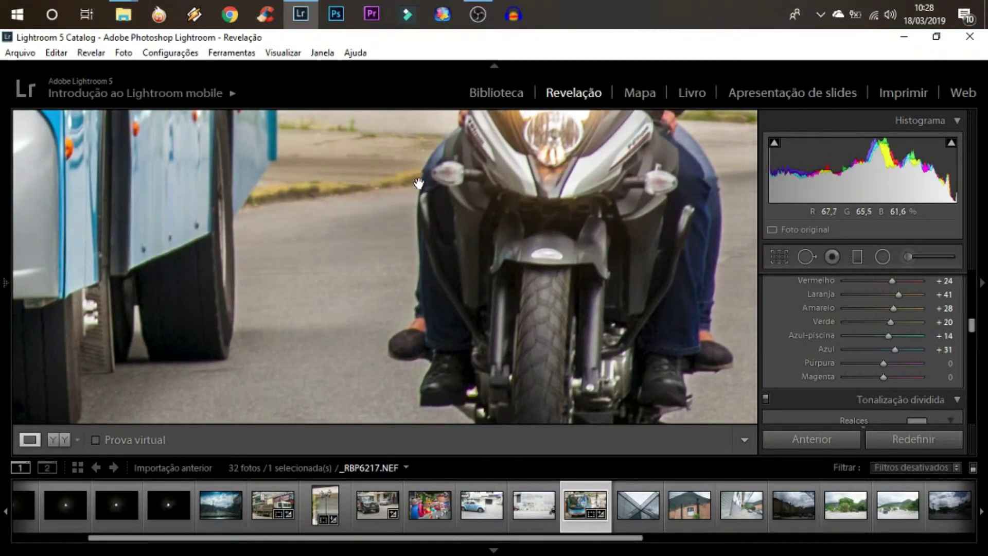
{"action": "left_click_drag", "start_coordinate": [665, 298], "coordinate": [603, 315]}
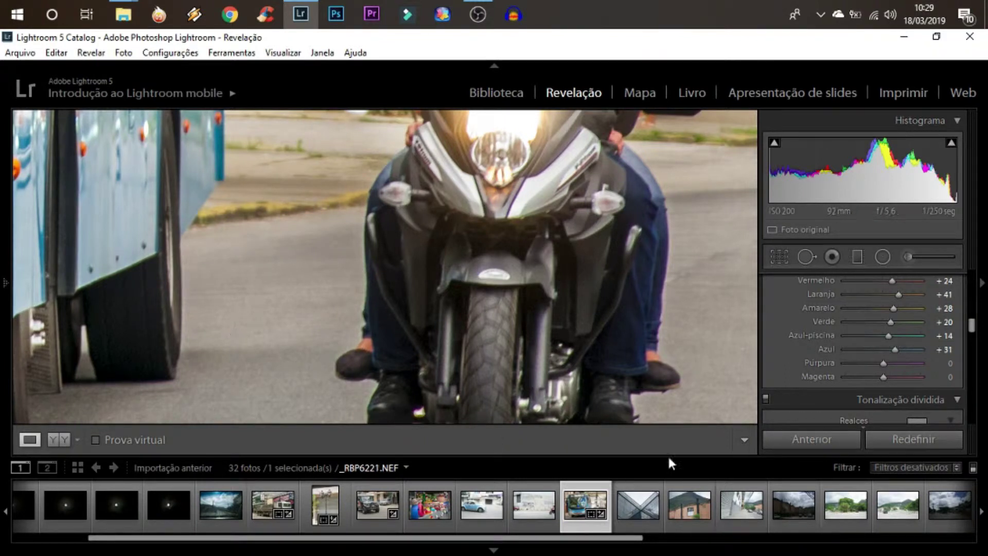
Scroll the right Develop panel to the Lens Corrections Color settings showing the defringe and hue sliders.
{"action": "left_click_drag", "start_coordinate": [972, 329], "coordinate": [979, 383]}
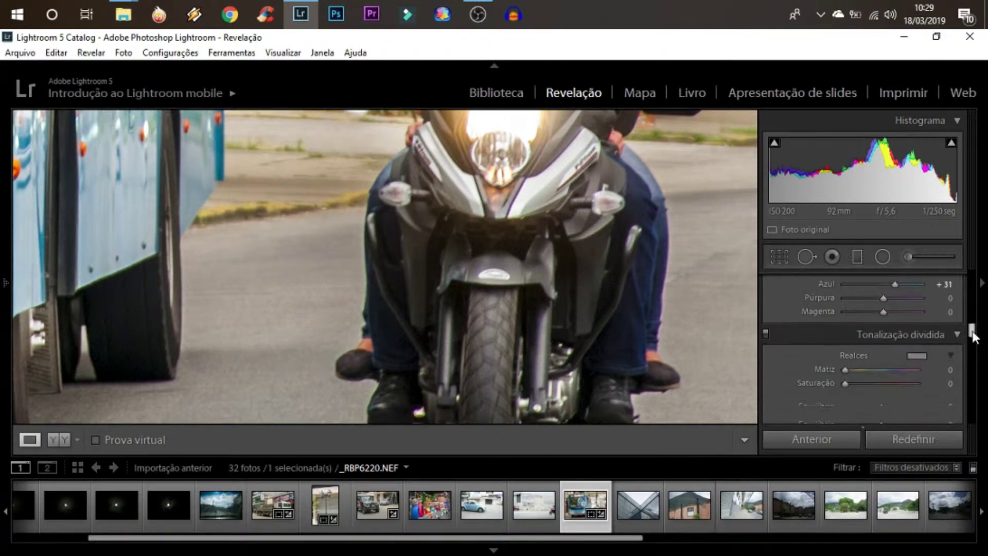
{"action": "scroll", "coordinate": [978, 384], "scroll_direction": "up", "scroll_amount": 1}
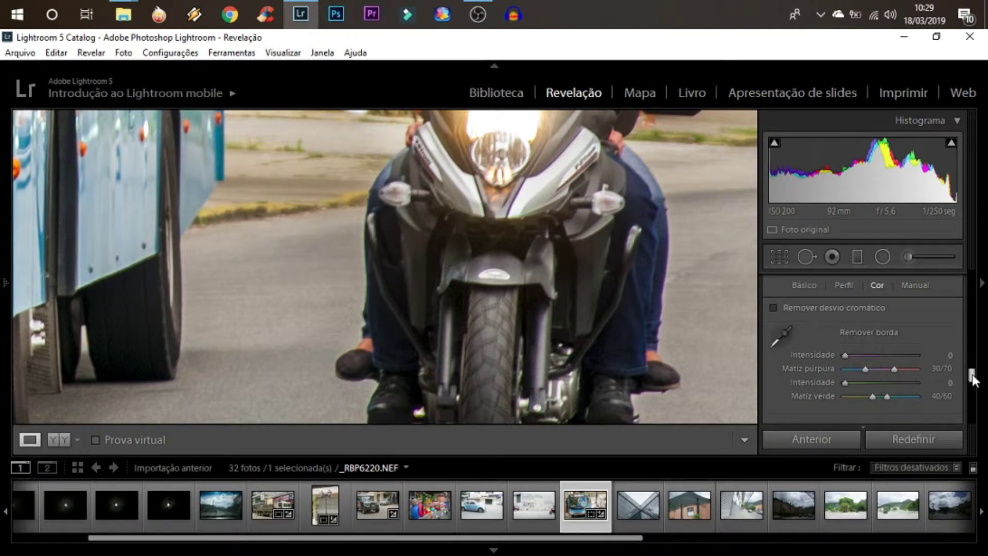
{"action": "scroll", "coordinate": [973, 378], "scroll_direction": "up", "scroll_amount": 1}
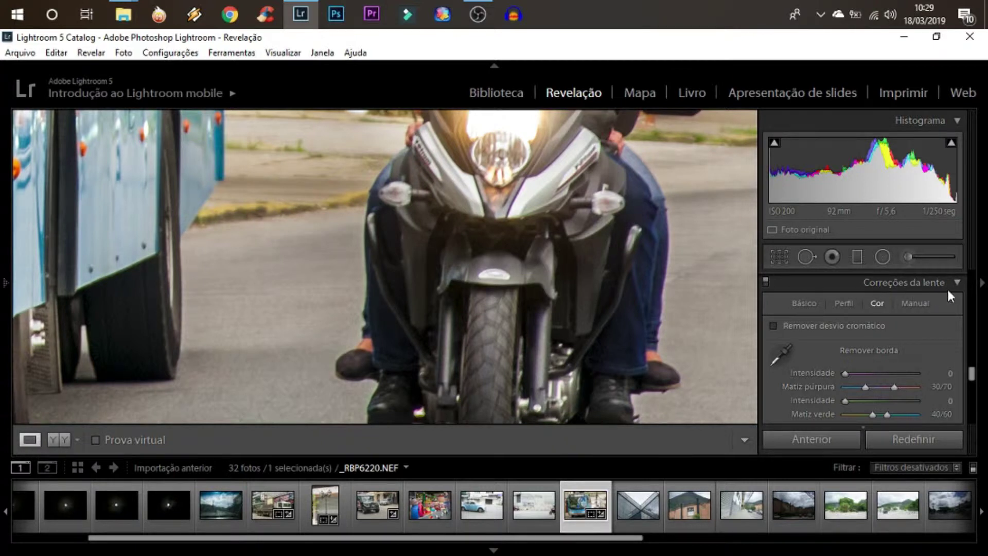
Enable Remove Chromatic Aberration, set Green Hue to 32/60 and both defringe Amounts to 4.
{"action": "left_click", "coordinate": [773, 325]}
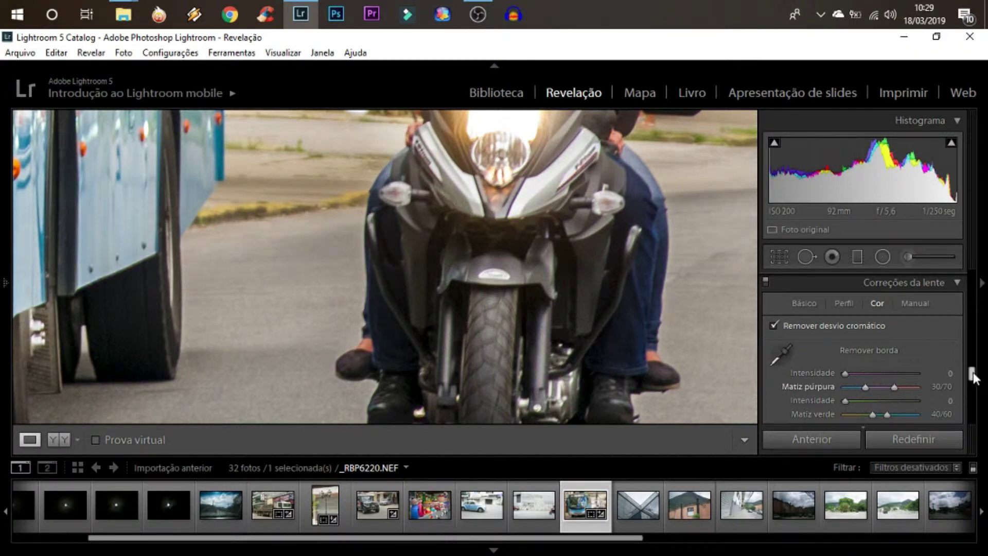
{"action": "left_click_drag", "start_coordinate": [972, 374], "coordinate": [973, 380]}
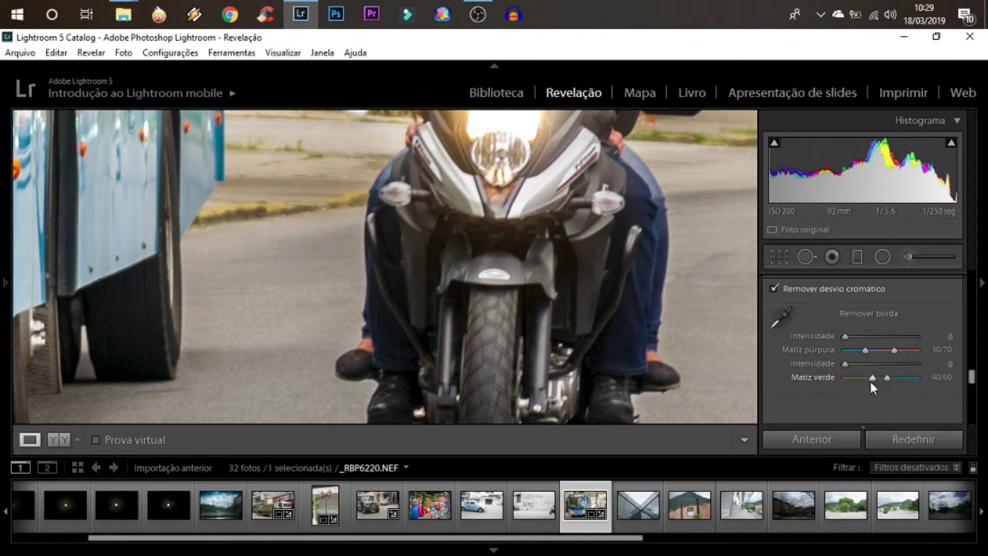
{"action": "left_click_drag", "start_coordinate": [872, 377], "coordinate": [866, 378]}
{"action": "left_click", "coordinate": [859, 339]}
{"action": "left_click", "coordinate": [860, 364]}
{"action": "scroll", "coordinate": [972, 378], "scroll_direction": "up", "scroll_amount": 1}
{"action": "left_click", "coordinate": [844, 286]}
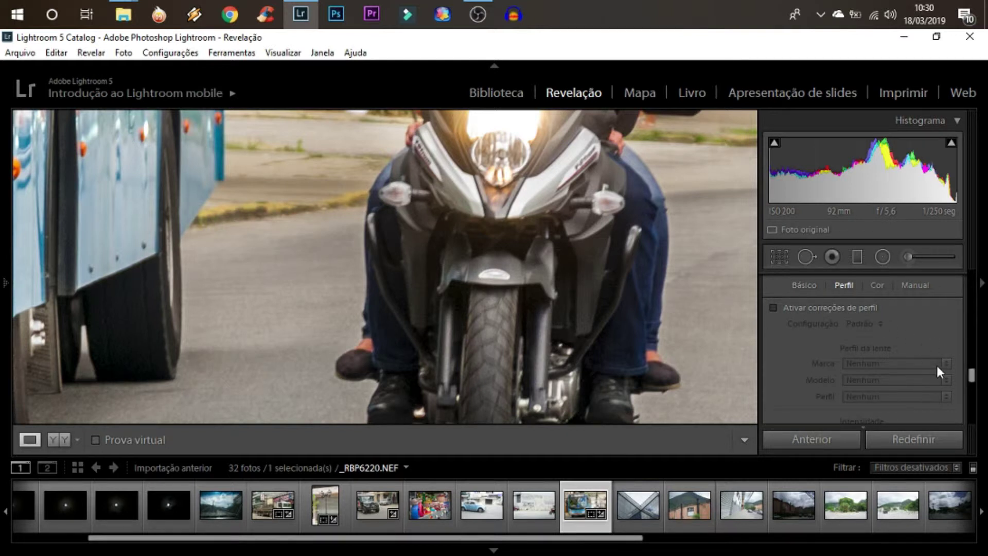
Scroll back to the Basic panel and zoom the bus-and-motorcycle photo out to Fit.
{"action": "left_click_drag", "start_coordinate": [971, 378], "coordinate": [967, 281]}
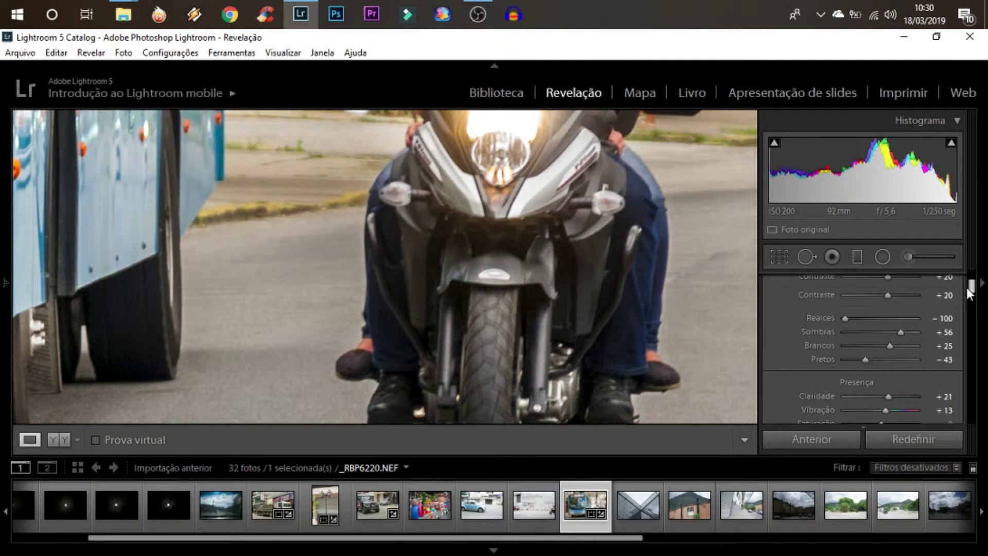
{"action": "left_click", "coordinate": [547, 236]}
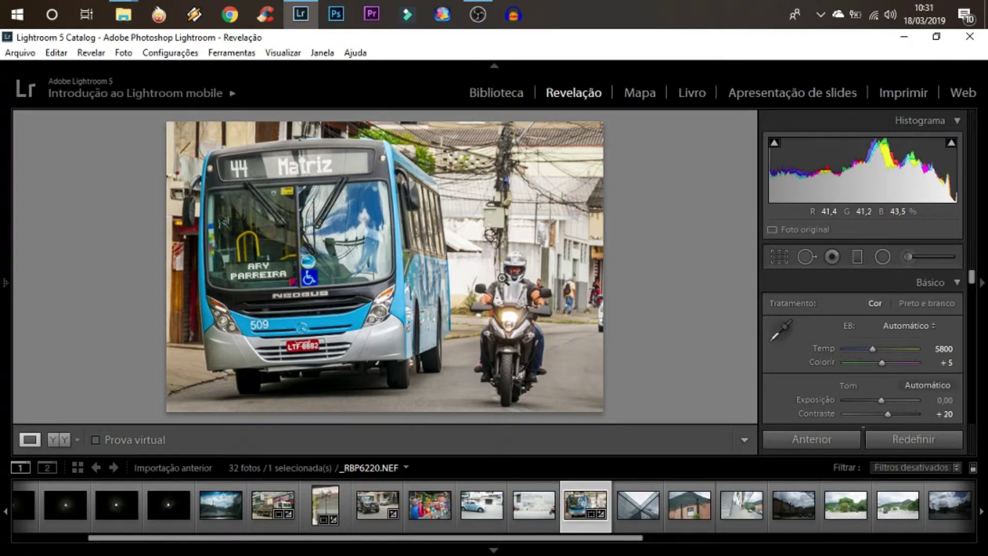
{"action": "left_click", "coordinate": [491, 284]}
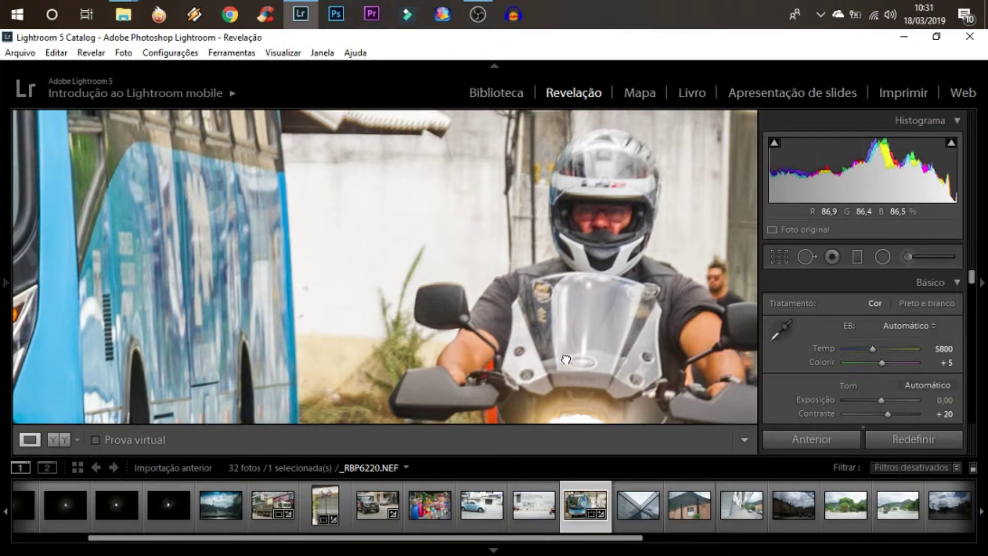
{"action": "left_click_drag", "start_coordinate": [563, 358], "coordinate": [458, 156]}
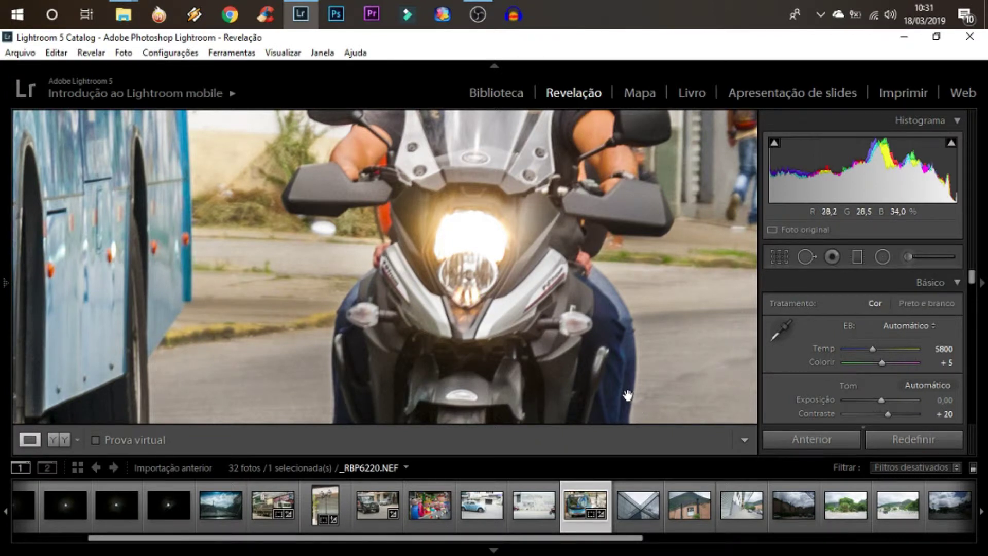
{"action": "left_click_drag", "start_coordinate": [626, 397], "coordinate": [645, 294]}
{"action": "left_click", "coordinate": [466, 255]}
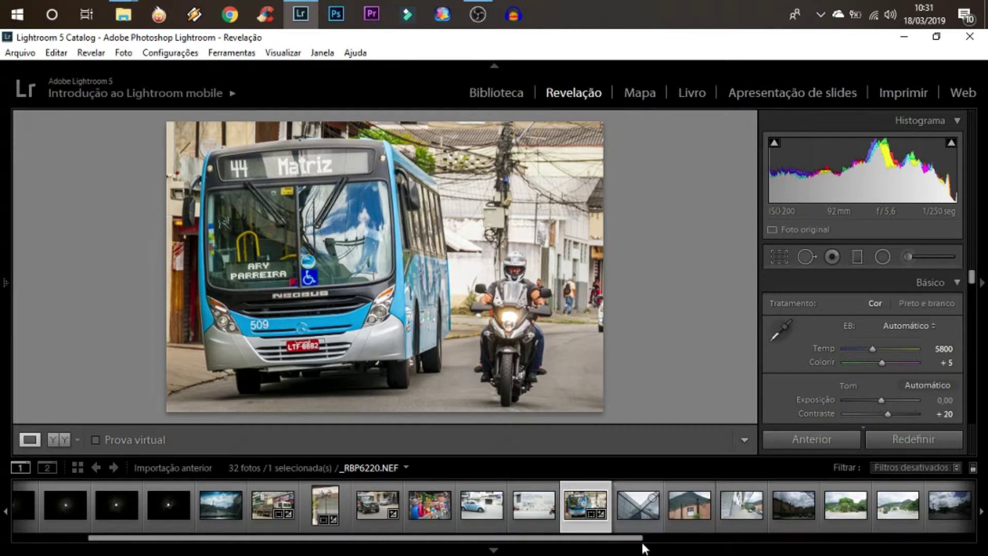
Open the glass building photo, inspect its crossing beams at 1:1, then return to Fit.
{"action": "left_click", "coordinate": [632, 511]}
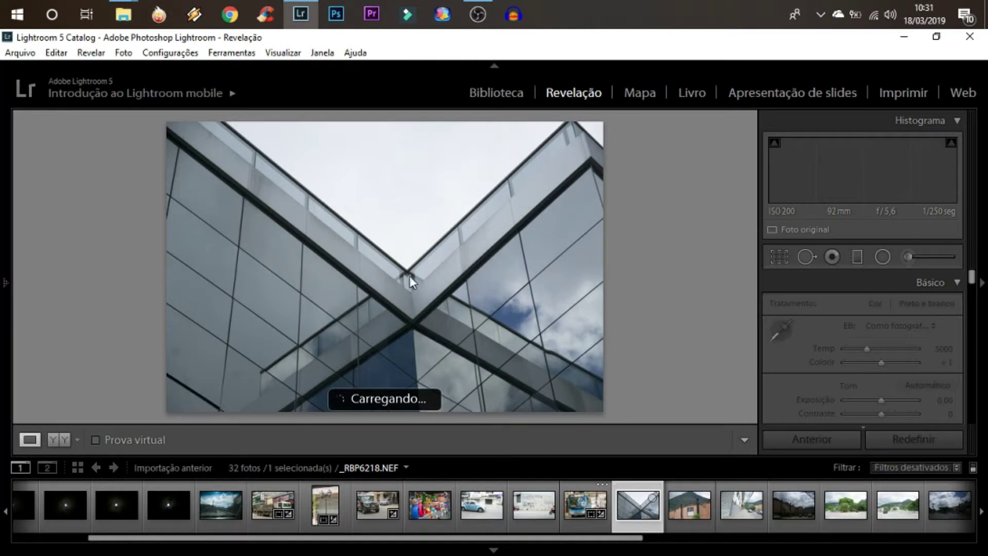
{"action": "left_click", "coordinate": [401, 264]}
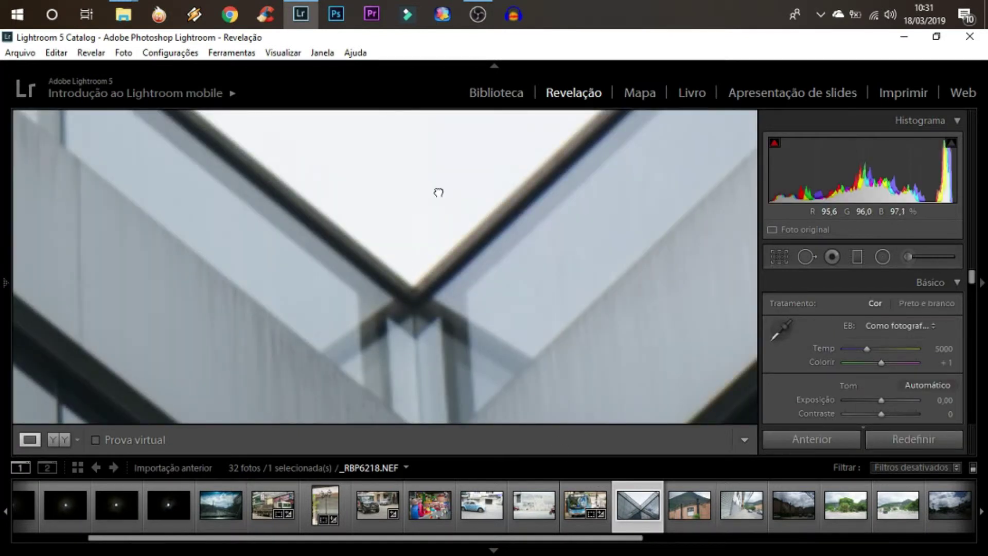
{"action": "left_click_drag", "start_coordinate": [439, 192], "coordinate": [336, 298]}
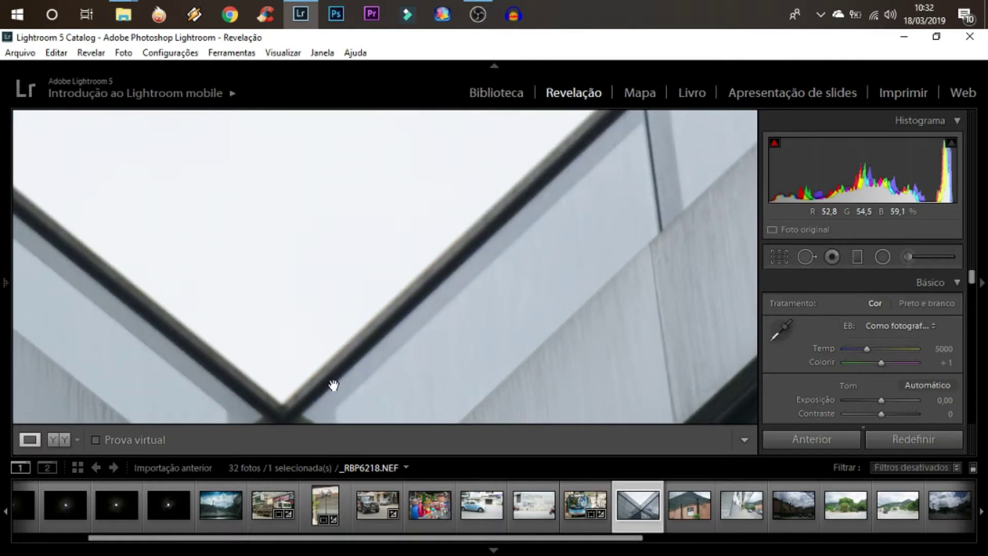
{"action": "left_click_drag", "start_coordinate": [229, 274], "coordinate": [407, 303]}
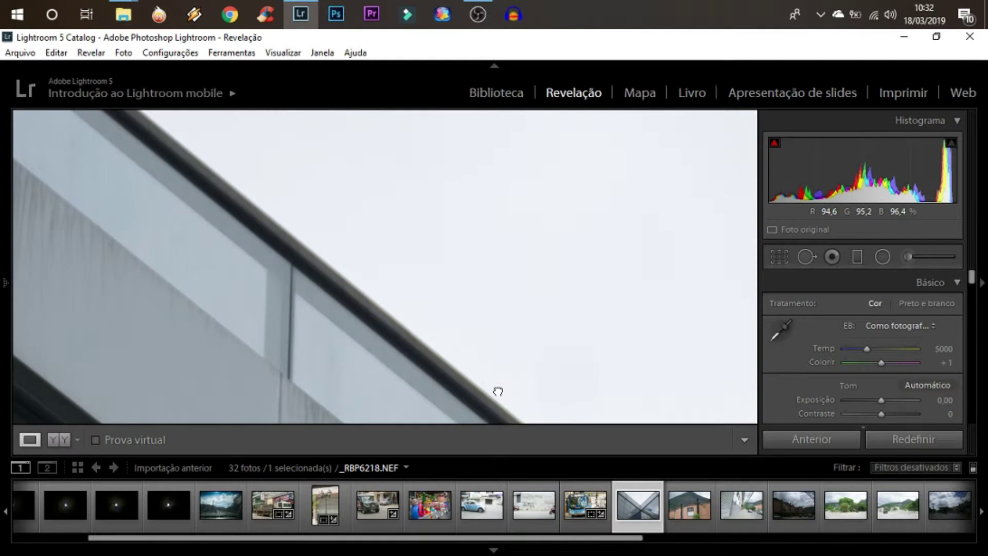
{"action": "left_click", "coordinate": [452, 301]}
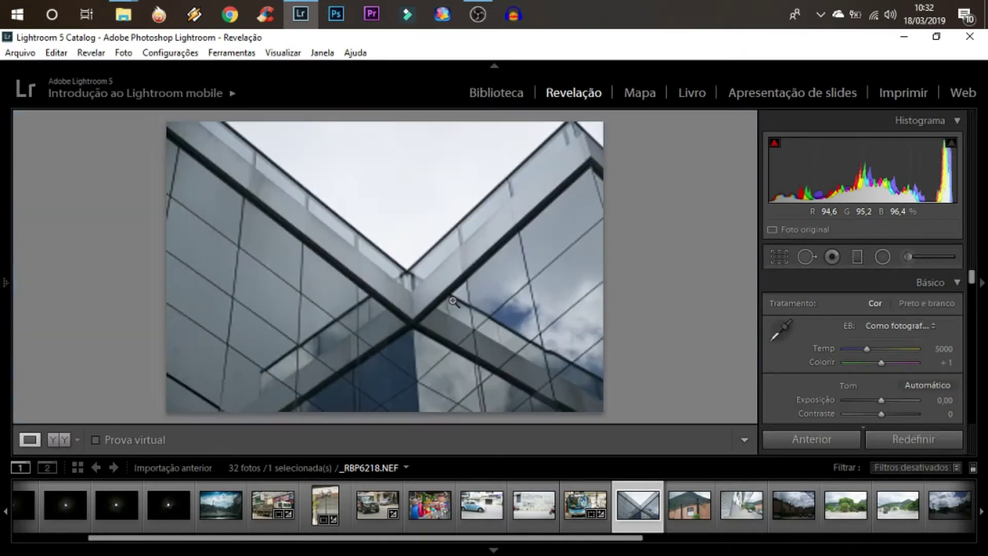
Open the brick-building-and-mountain photo and pan at 1:1 across the peak, slopes and cliff.
{"action": "left_click", "coordinate": [688, 503]}
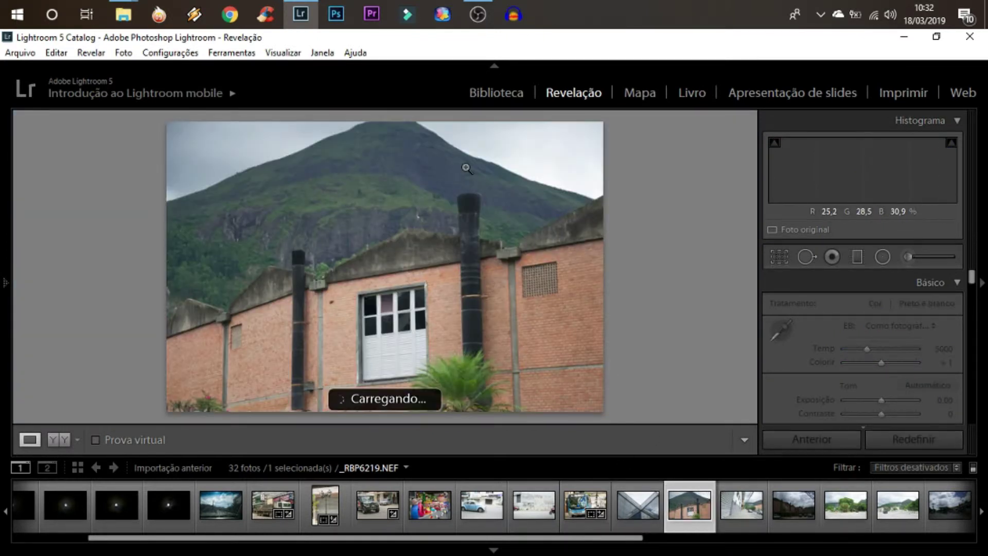
{"action": "left_click", "coordinate": [473, 158]}
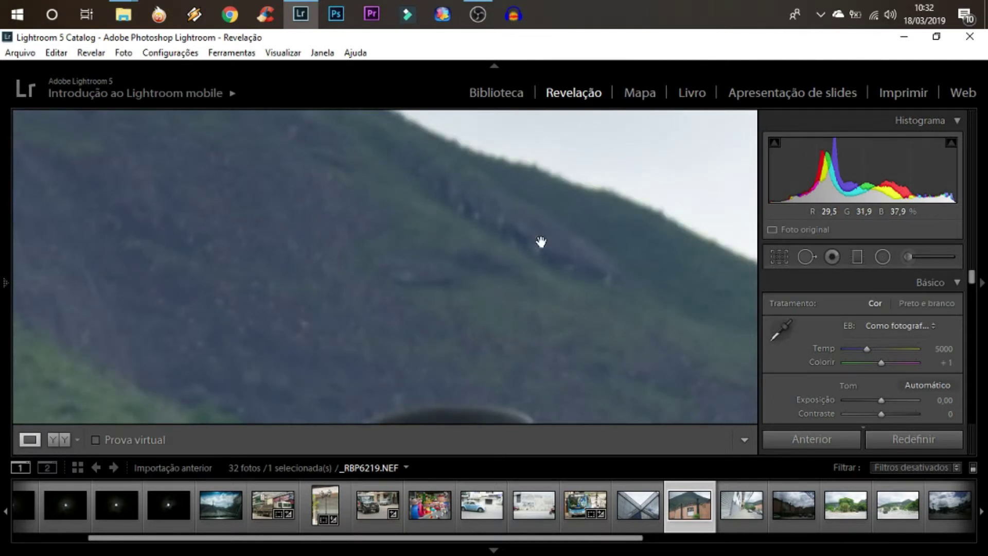
{"action": "left_click_drag", "start_coordinate": [585, 354], "coordinate": [401, 282]}
{"action": "mouse_move", "coordinate": [485, 275]}
{"action": "left_mouse_down"}
{"action": "mouse_move", "coordinate": [245, 240]}
{"action": "mouse_move", "coordinate": [203, 247]}
{"action": "mouse_move", "coordinate": [499, 282]}
{"action": "left_mouse_up"}
{"action": "mouse_move", "coordinate": [159, 287]}
{"action": "left_mouse_down"}
{"action": "mouse_move", "coordinate": [319, 263]}
{"action": "mouse_move", "coordinate": [197, 343]}
{"action": "mouse_move", "coordinate": [300, 288]}
{"action": "left_mouse_up"}
{"action": "left_click_drag", "start_coordinate": [227, 408], "coordinate": [468, 269]}
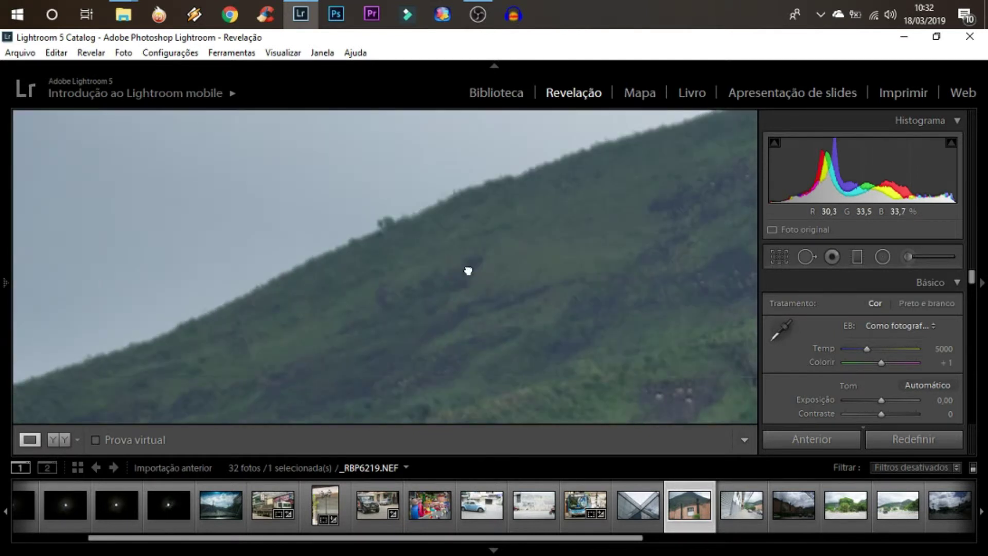
{"action": "left_click_drag", "start_coordinate": [202, 343], "coordinate": [524, 335]}
{"action": "left_click_drag", "start_coordinate": [677, 415], "coordinate": [321, 135]}
{"action": "mouse_move", "coordinate": [487, 252]}
{"action": "left_mouse_down"}
{"action": "mouse_move", "coordinate": [463, 300]}
{"action": "mouse_move", "coordinate": [310, 139]}
{"action": "left_mouse_up"}
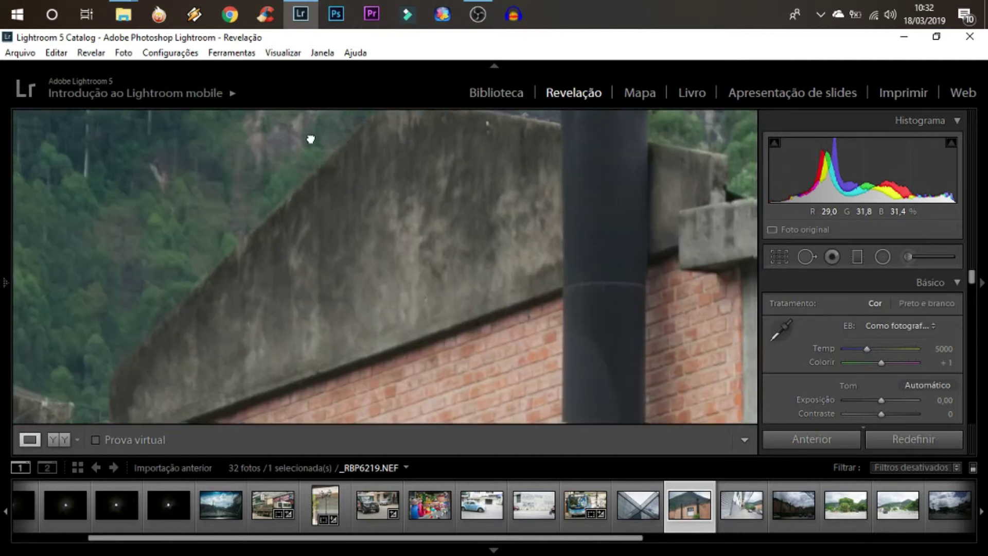
Pan along the brick wall, shutters and palm plant, return to Fit, then open _RBP6220.NEF.
{"action": "left_click_drag", "start_coordinate": [411, 243], "coordinate": [445, 211]}
{"action": "left_click_drag", "start_coordinate": [346, 258], "coordinate": [530, 238]}
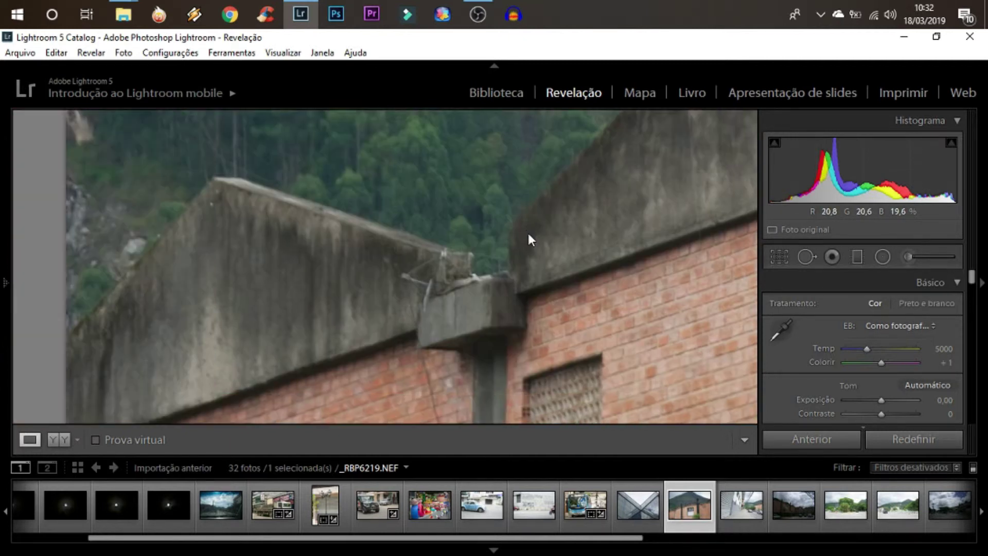
{"action": "left_click_drag", "start_coordinate": [435, 302], "coordinate": [280, 149]}
{"action": "left_click_drag", "start_coordinate": [545, 243], "coordinate": [216, 278]}
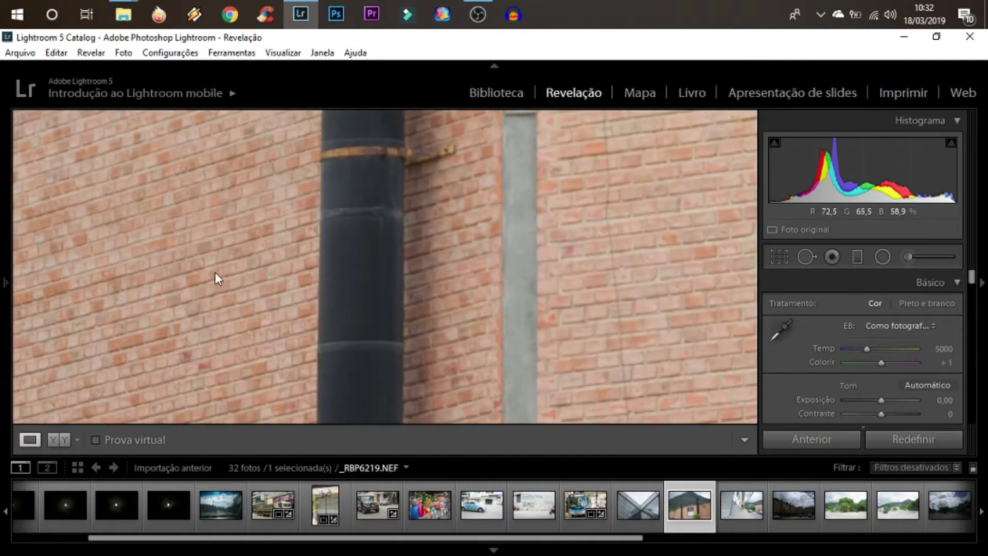
{"action": "left_click_drag", "start_coordinate": [545, 295], "coordinate": [314, 304]}
{"action": "mouse_move", "coordinate": [705, 341]}
{"action": "left_mouse_down"}
{"action": "mouse_move", "coordinate": [327, 318]}
{"action": "mouse_move", "coordinate": [295, 331]}
{"action": "left_mouse_up"}
{"action": "mouse_move", "coordinate": [441, 286]}
{"action": "left_mouse_down"}
{"action": "mouse_move", "coordinate": [503, 371]}
{"action": "mouse_move", "coordinate": [430, 150]}
{"action": "left_mouse_up"}
{"action": "left_click_drag", "start_coordinate": [626, 338], "coordinate": [271, 194]}
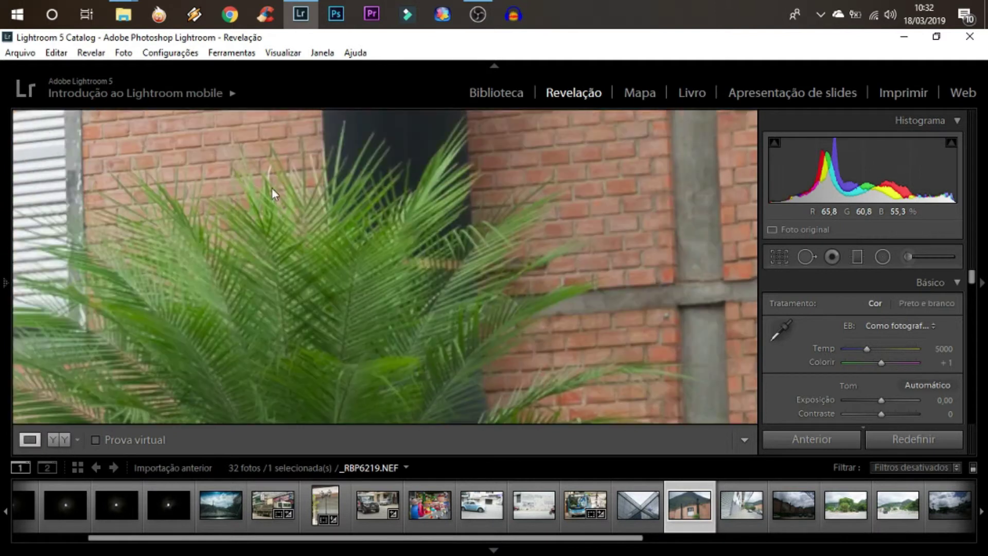
{"action": "left_click_drag", "start_coordinate": [390, 318], "coordinate": [408, 244]}
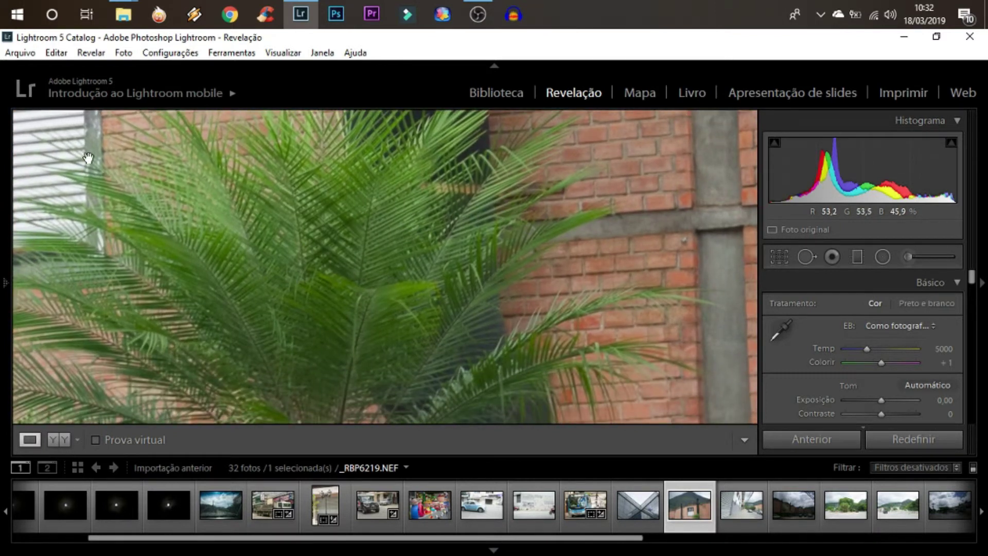
{"action": "left_click_drag", "start_coordinate": [53, 250], "coordinate": [216, 250]}
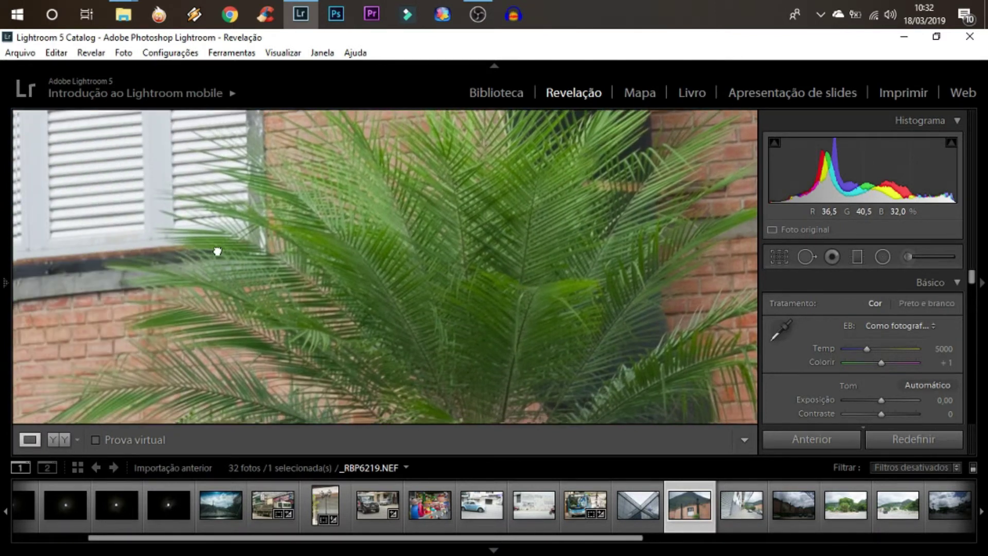
{"action": "left_click_drag", "start_coordinate": [331, 297], "coordinate": [364, 294]}
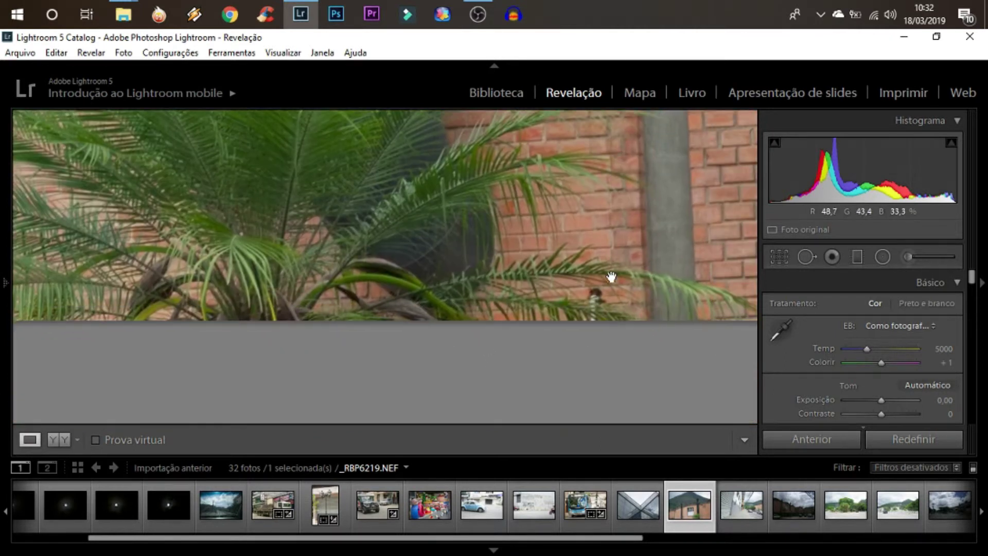
{"action": "left_click_drag", "start_coordinate": [610, 276], "coordinate": [212, 324]}
{"action": "left_click", "coordinate": [439, 253]}
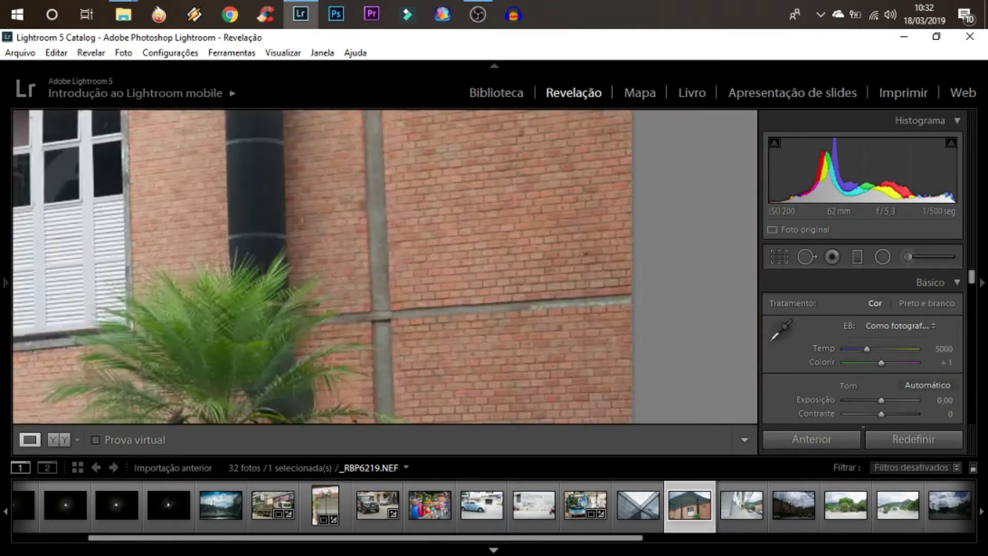
{"action": "left_click", "coordinate": [739, 509]}
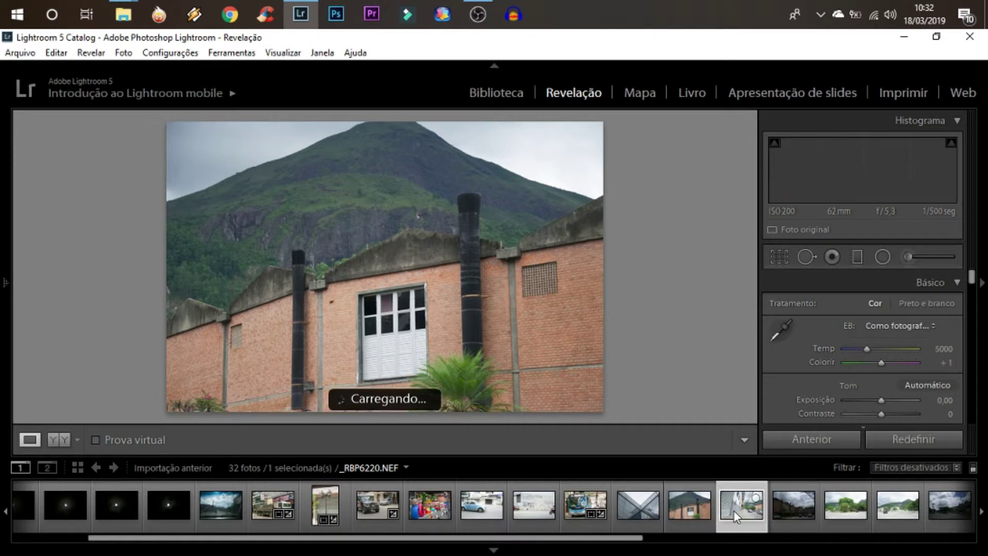
Open the cloudy street photo and pan across its chimney and rooftops at 1:1.
{"action": "left_click", "coordinate": [790, 508]}
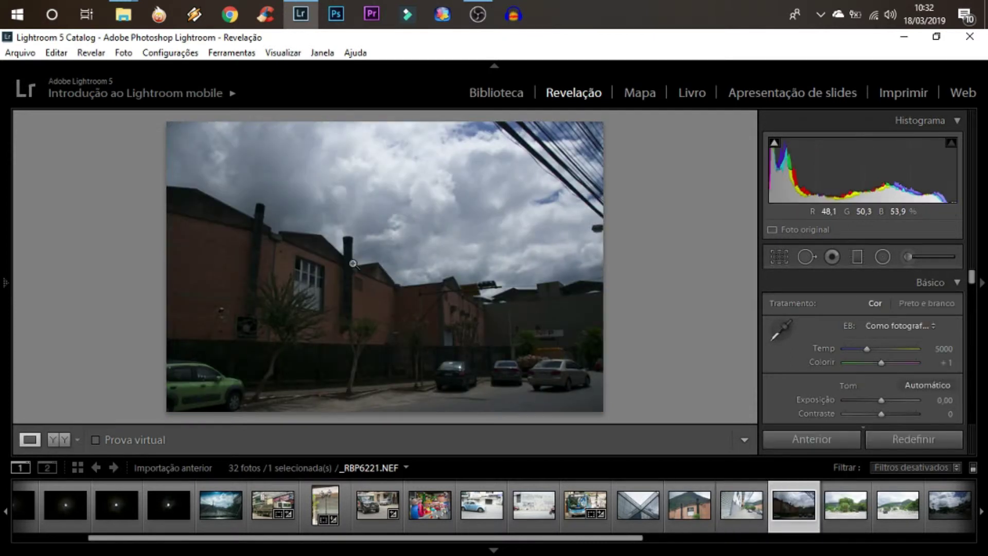
{"action": "left_click", "coordinate": [384, 292]}
{"action": "mouse_move", "coordinate": [626, 360]}
{"action": "left_mouse_down"}
{"action": "mouse_move", "coordinate": [542, 288]}
{"action": "mouse_move", "coordinate": [232, 200]}
{"action": "left_mouse_up"}
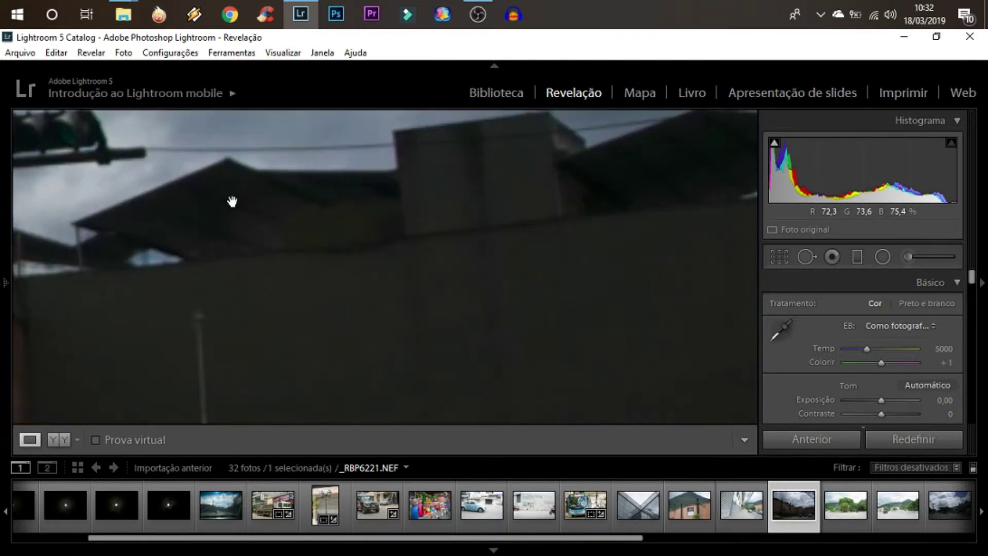
Inspect the tree photo's treetop and palm fronds at 1:1, then move on to the bus-and-motorcycle photo.
{"action": "left_click", "coordinate": [841, 517]}
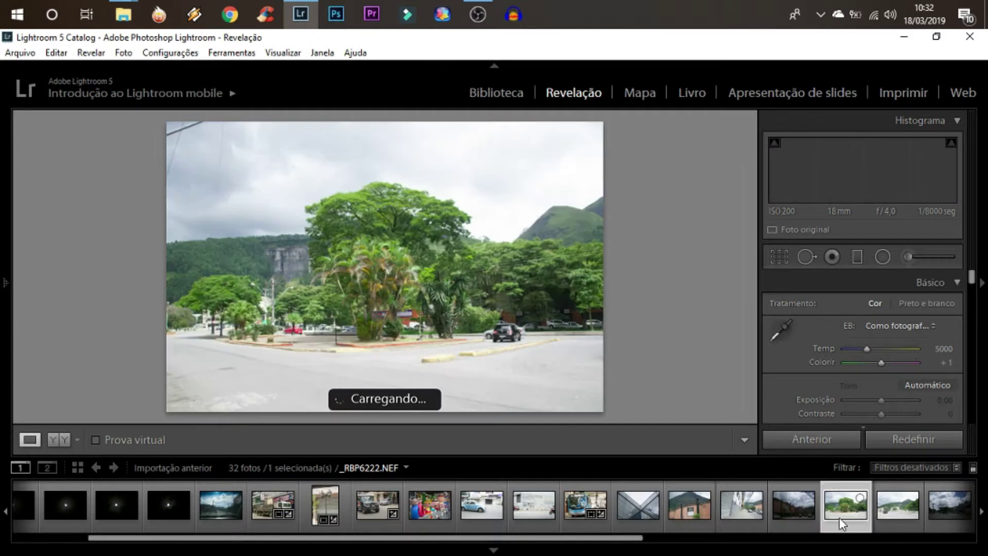
{"action": "left_click", "coordinate": [478, 241]}
{"action": "mouse_move", "coordinate": [442, 239]}
{"action": "left_mouse_down"}
{"action": "mouse_move", "coordinate": [343, 231]}
{"action": "mouse_move", "coordinate": [496, 412]}
{"action": "left_mouse_up"}
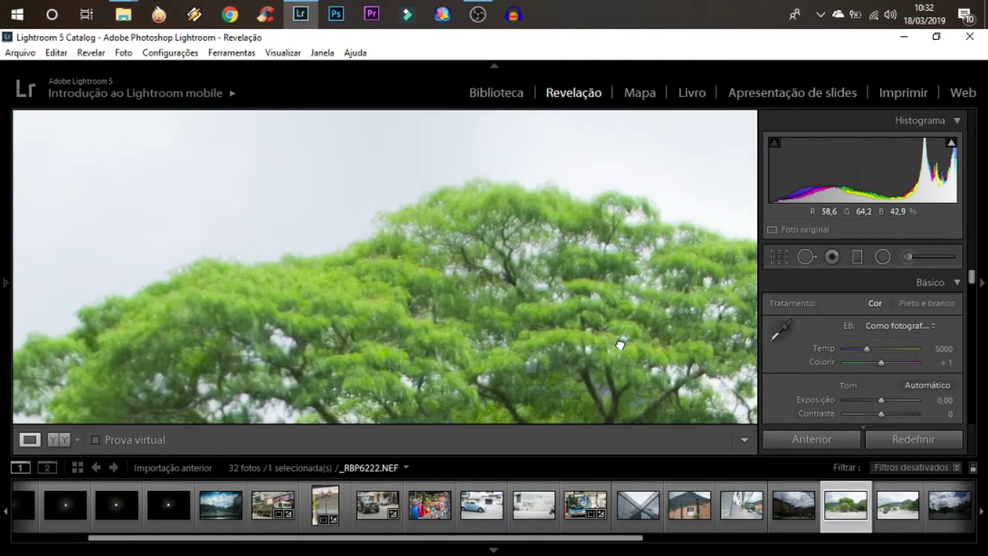
{"action": "left_click_drag", "start_coordinate": [620, 345], "coordinate": [485, 209]}
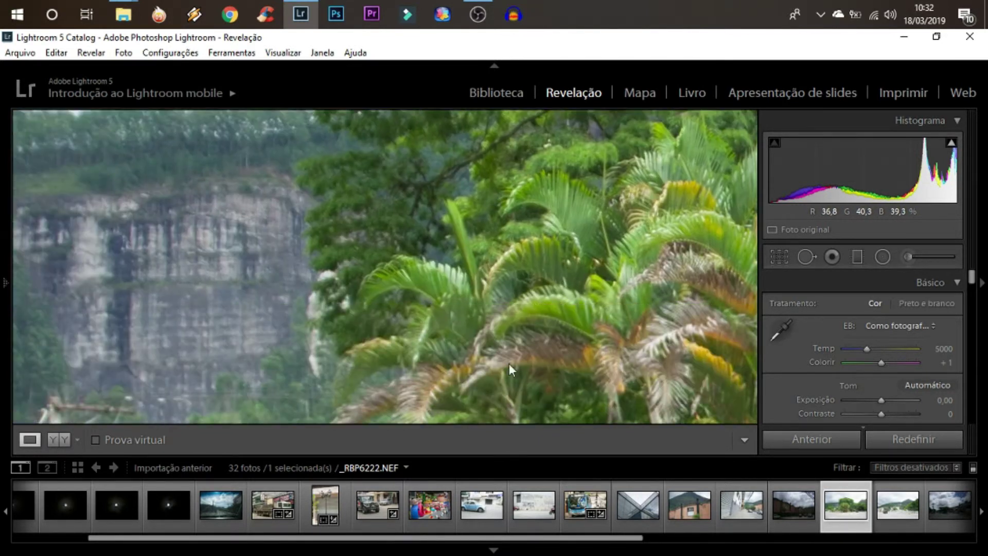
{"action": "left_click_drag", "start_coordinate": [508, 363], "coordinate": [375, 224]}
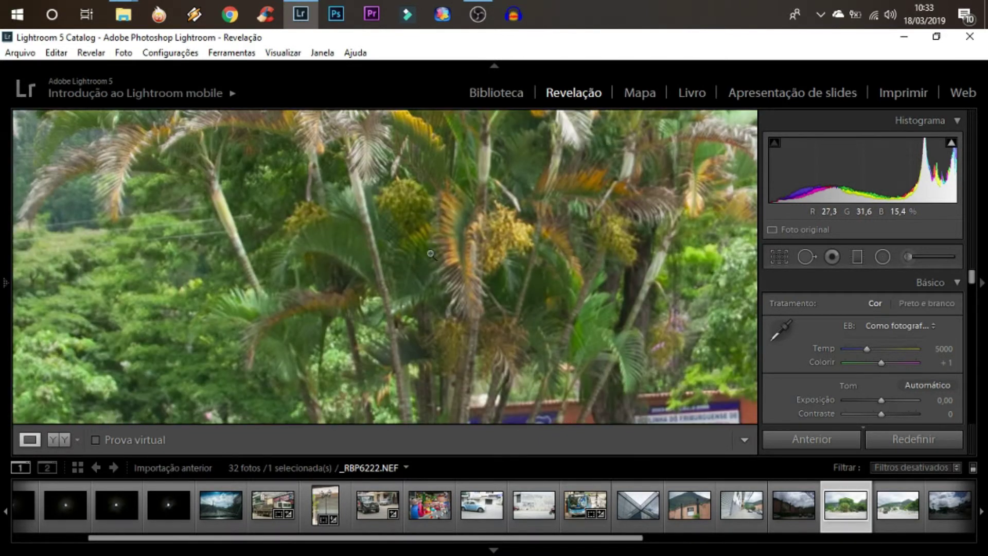
{"action": "left_click", "coordinate": [432, 255]}
{"action": "left_click", "coordinate": [896, 518]}
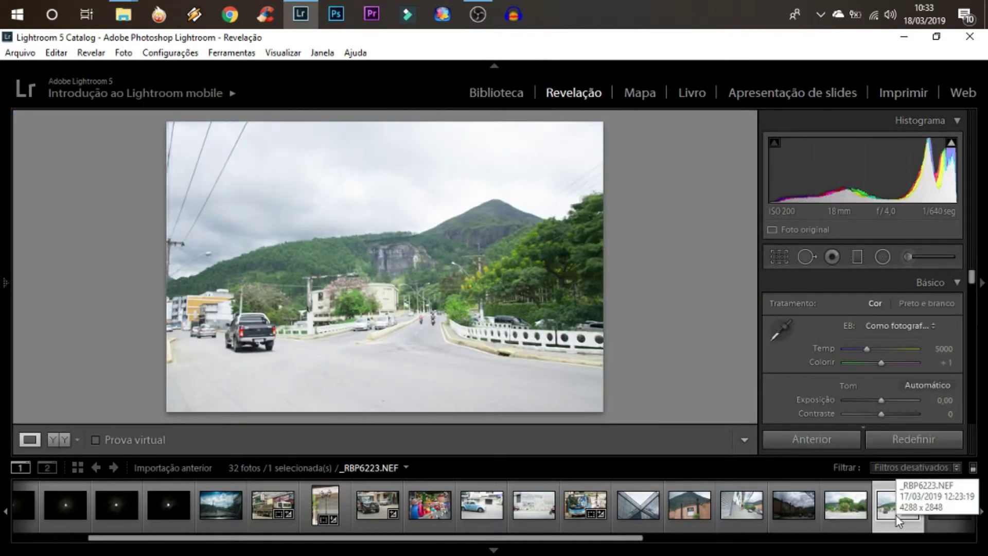
{"action": "left_click", "coordinate": [584, 501]}
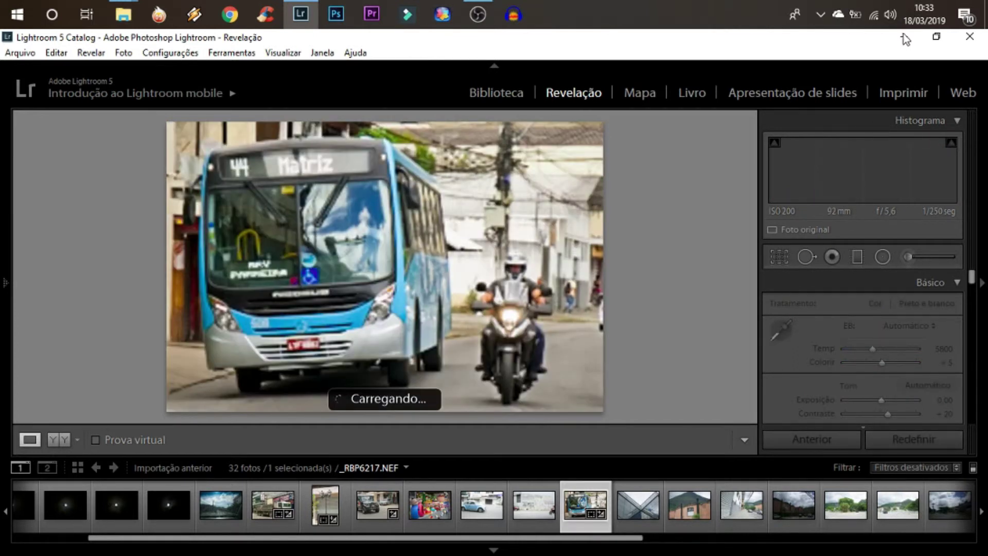
{"action": "left_click", "coordinate": [905, 39]}
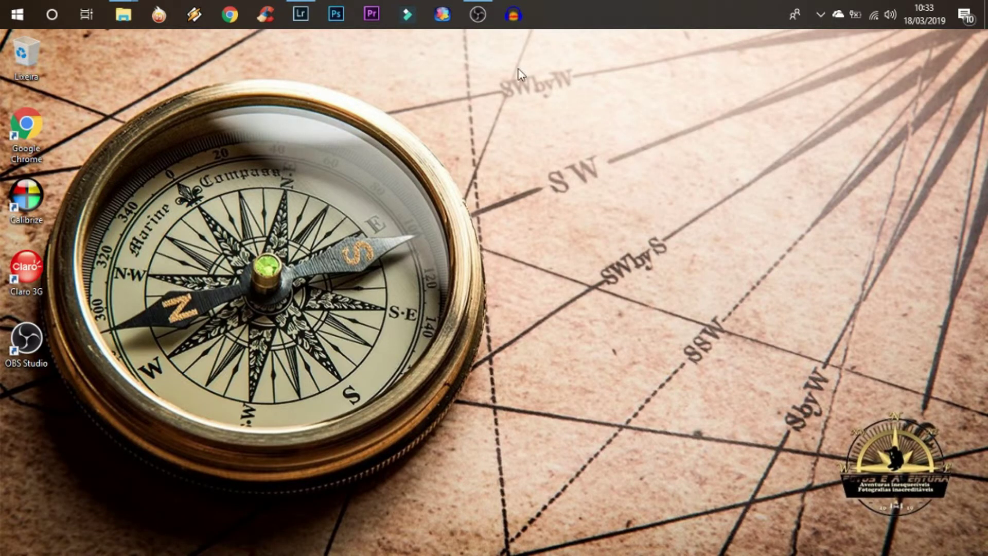
{"action": "left_click", "coordinate": [300, 12]}
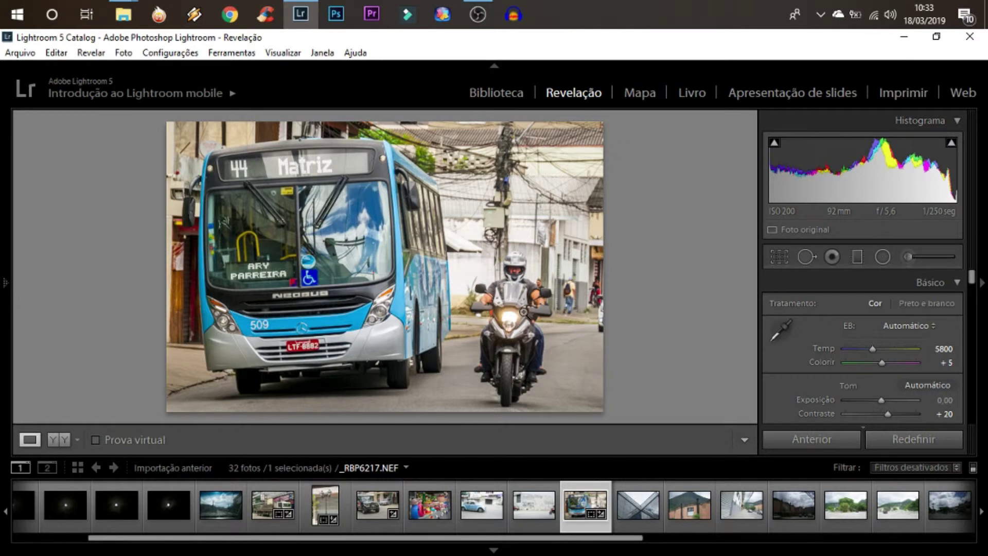
{"action": "left_click", "coordinate": [260, 499]}
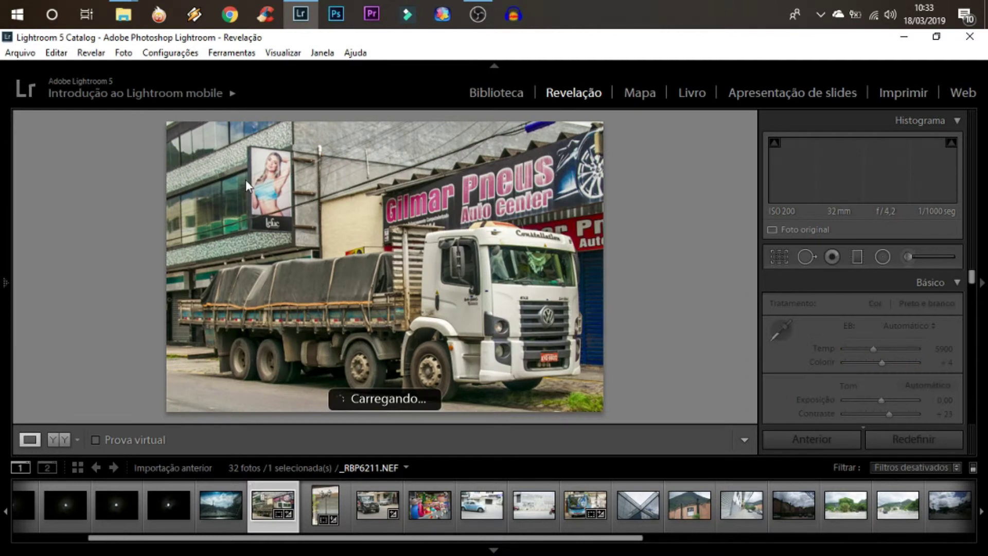
{"action": "left_click", "coordinate": [272, 223]}
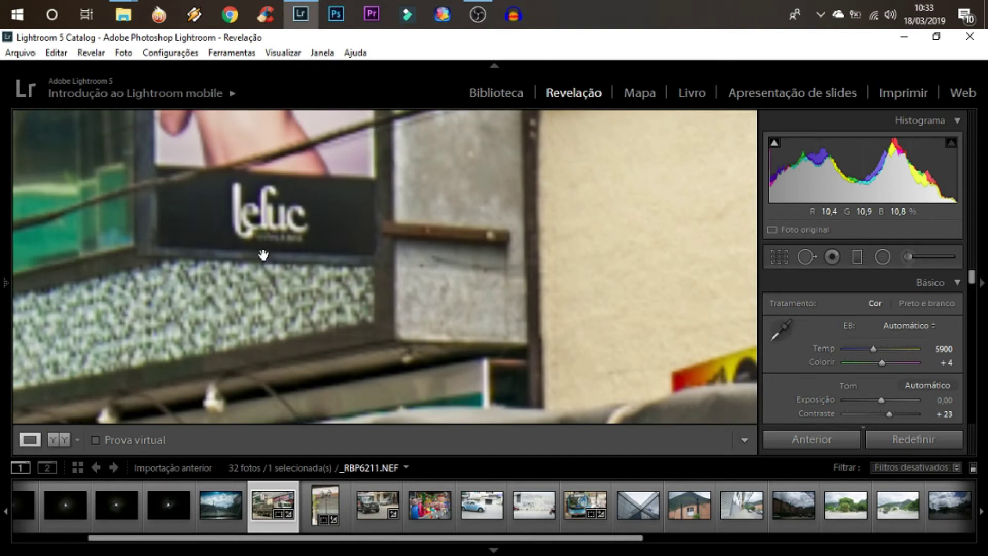
{"action": "left_click", "coordinate": [272, 208]}
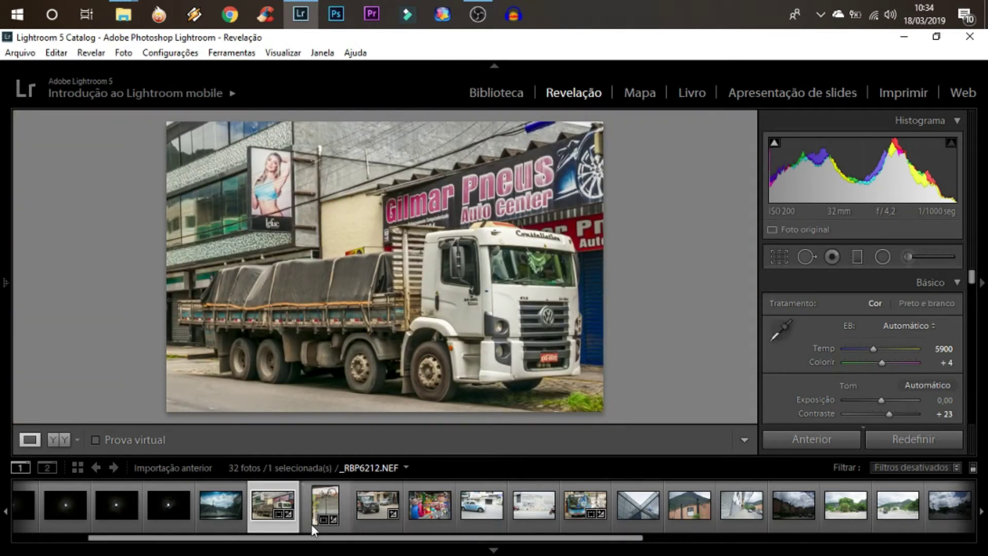
{"action": "left_click", "coordinate": [576, 501]}
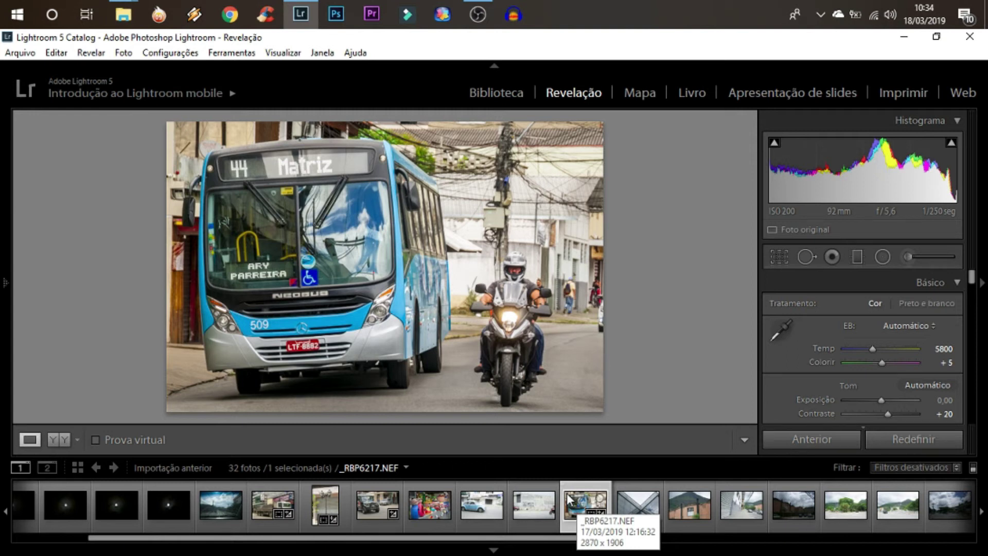
Minimize Lightroom to reveal the desktop with its compass wallpaper.
{"action": "left_click", "coordinate": [904, 39]}
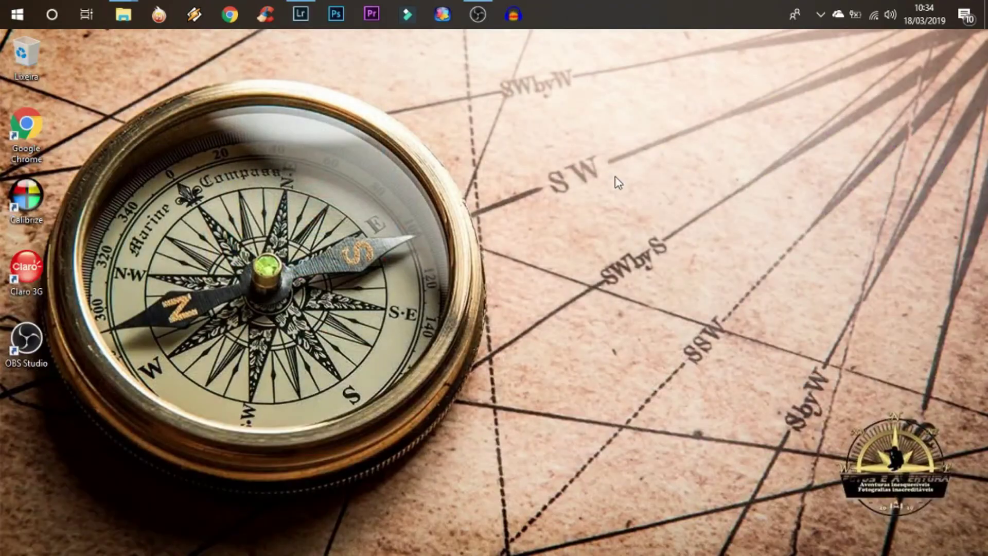